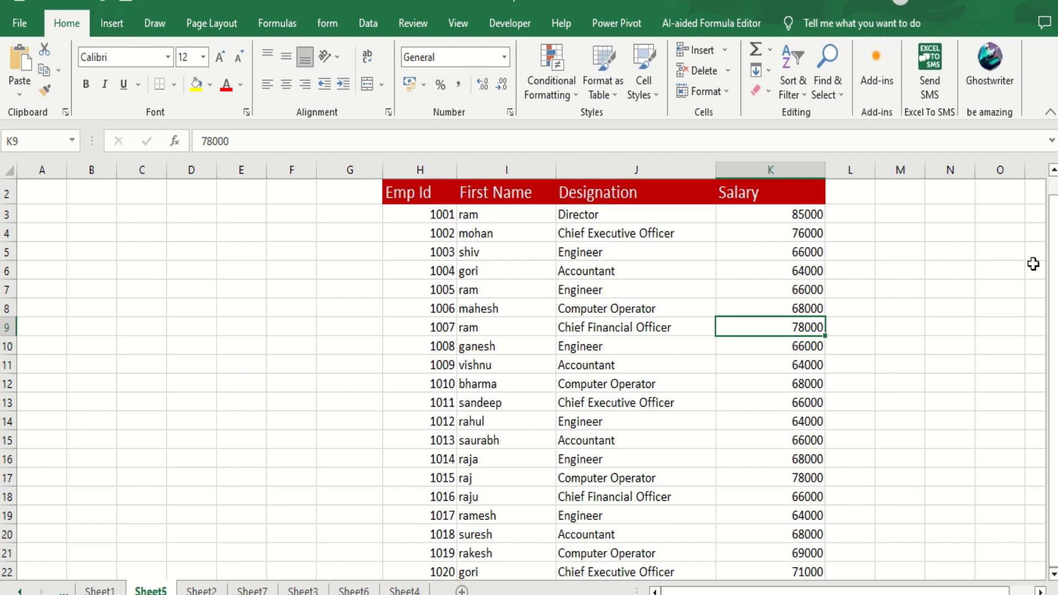
Build PivotTable2 from Sheet5!$H$2:$K$22 on a new worksheet, Sheet9.
{"action": "left_click_drag", "start_coordinate": [1052, 275], "coordinate": [1039, 205]}
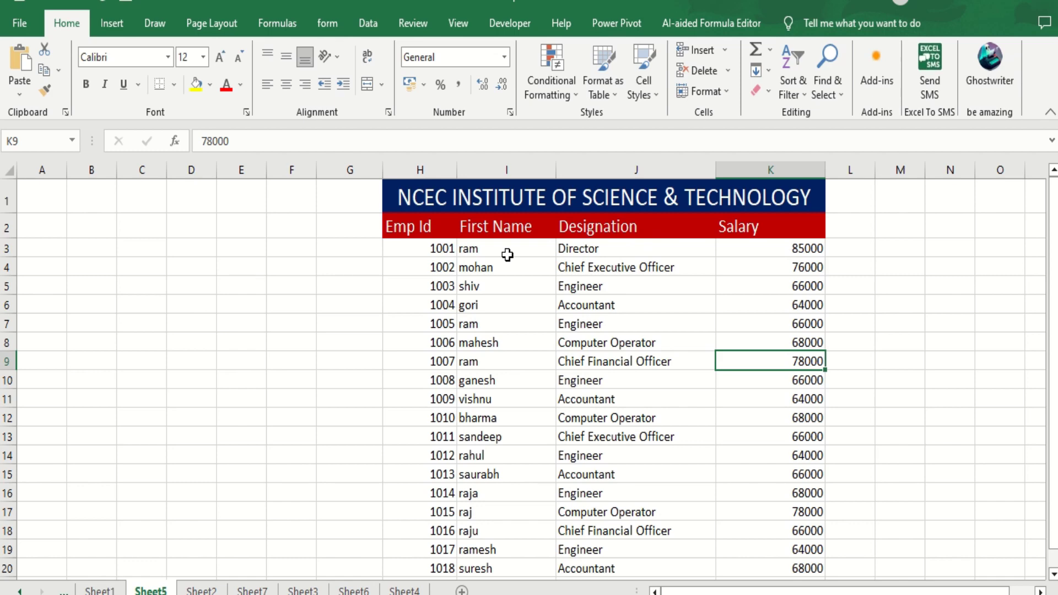
{"action": "left_click", "coordinate": [112, 25]}
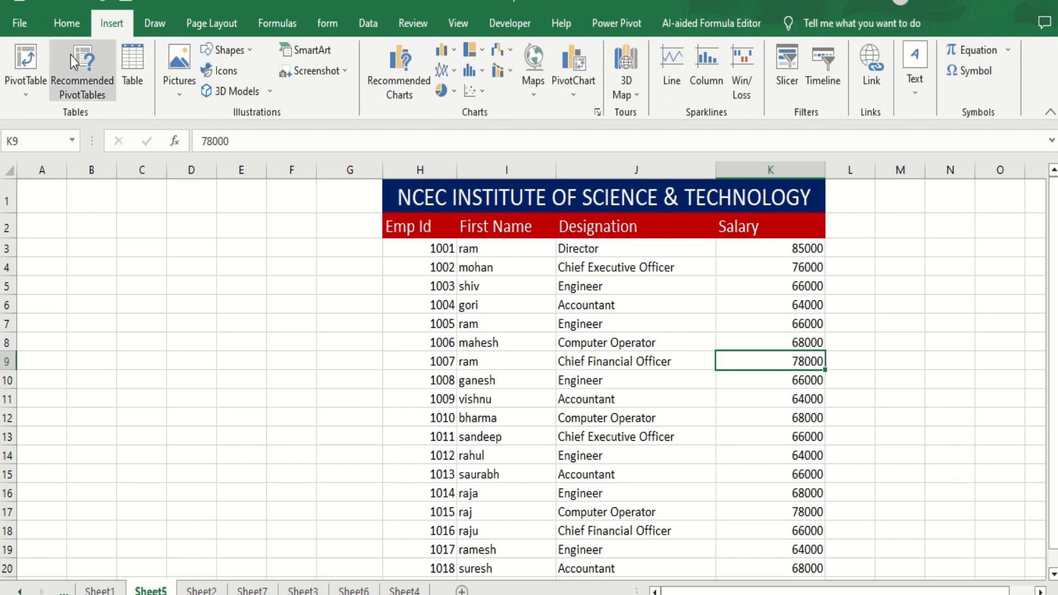
{"action": "left_click", "coordinate": [26, 60]}
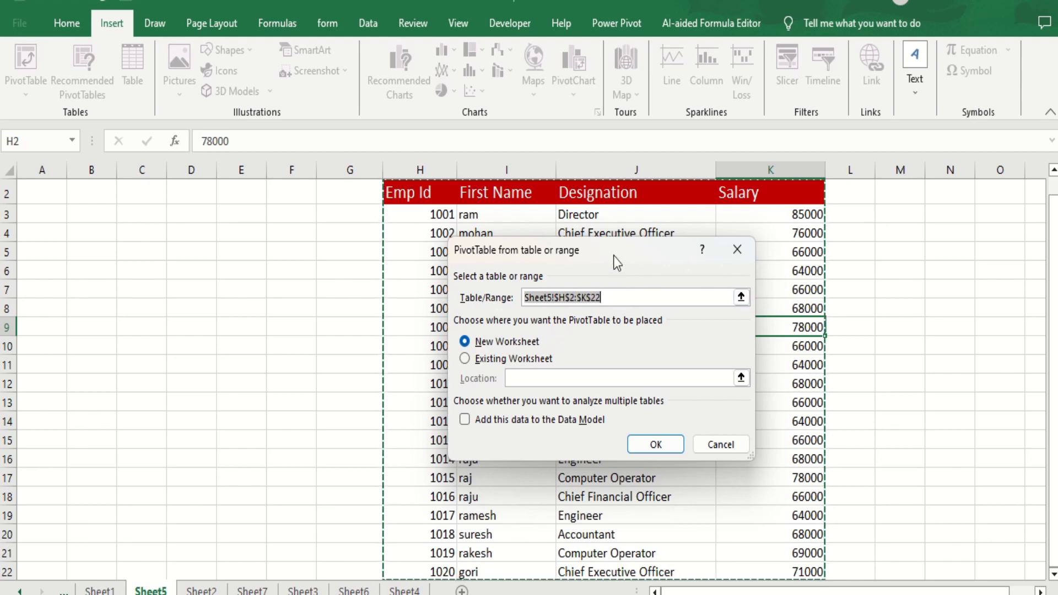
{"action": "left_click_drag", "start_coordinate": [613, 255], "coordinate": [238, 265]}
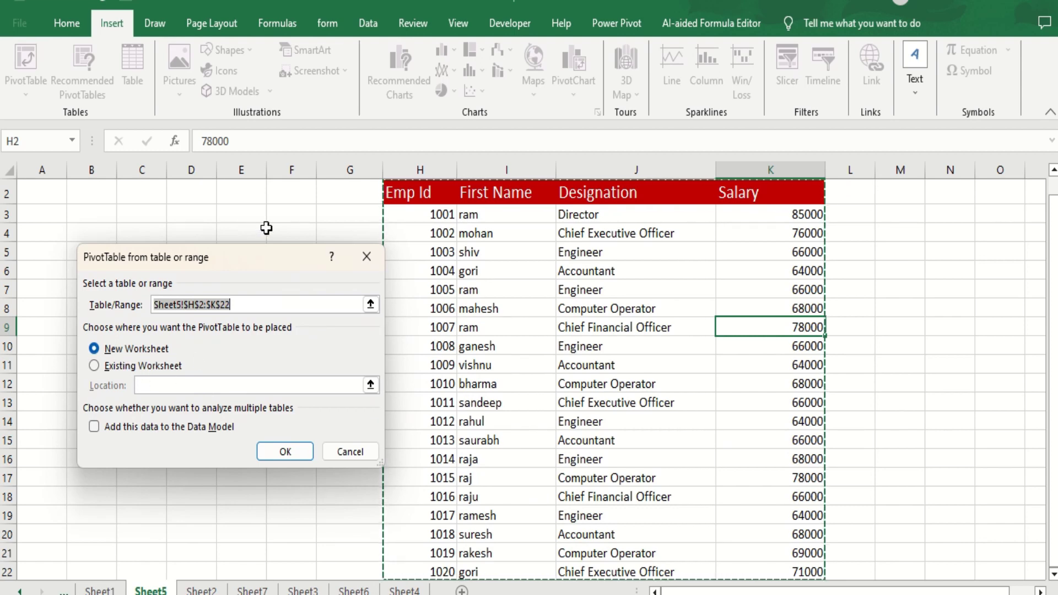
{"action": "left_click_drag", "start_coordinate": [247, 270], "coordinate": [329, 277]}
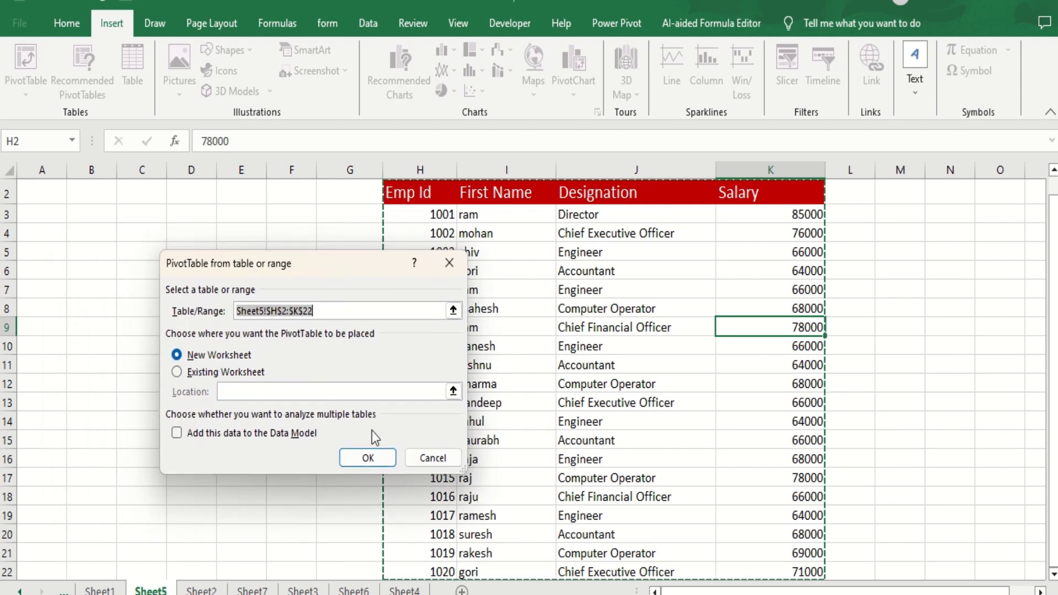
{"action": "left_click", "coordinate": [368, 458]}
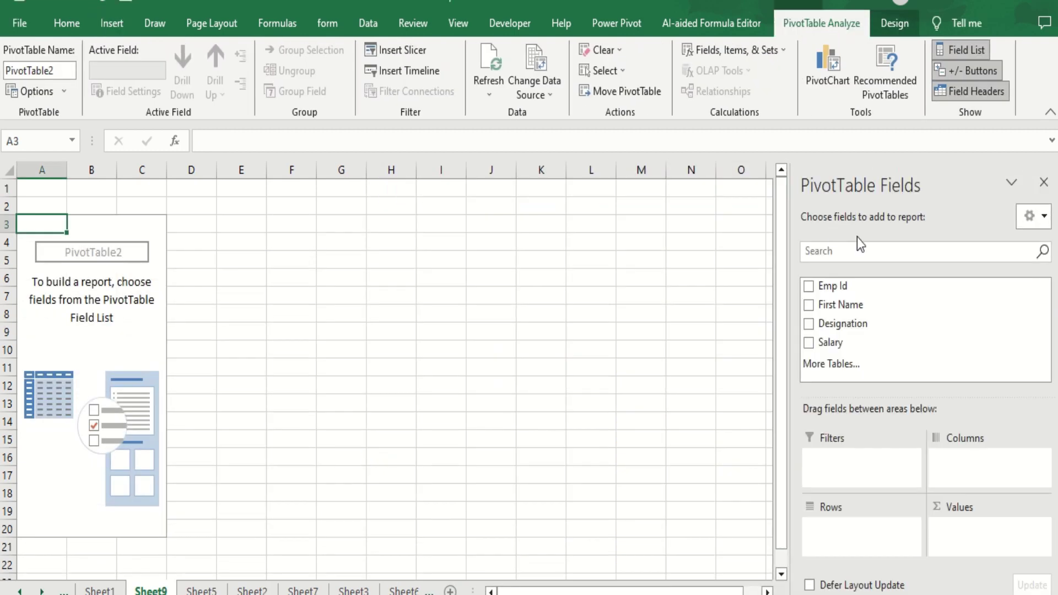
{"action": "mouse_move", "coordinate": [841, 305]}
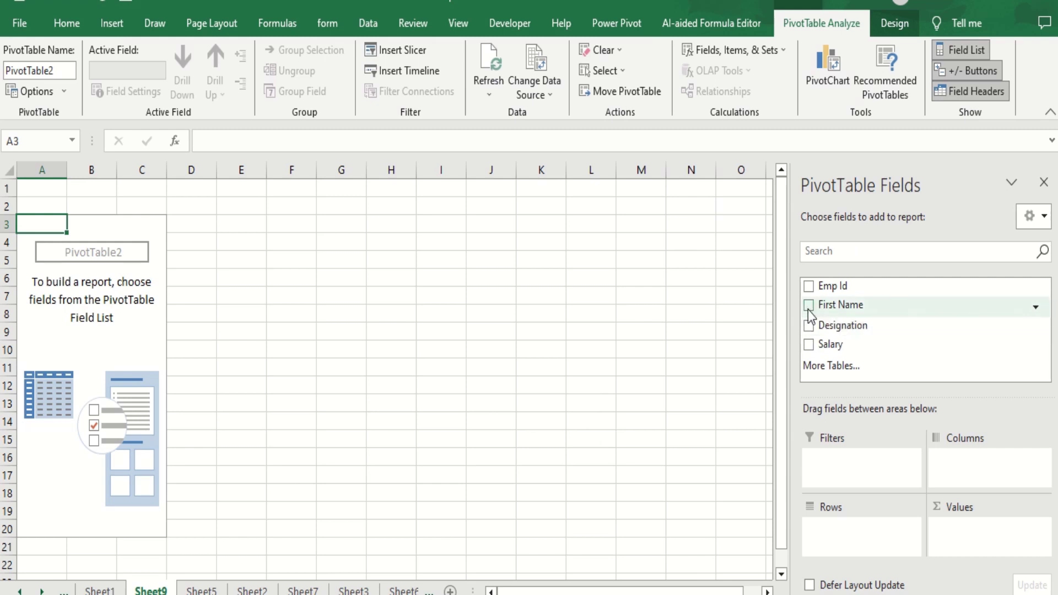
Put First Name in Rows, Designation in Columns and Sum of Salary in Values (total 1381000).
{"action": "left_click", "coordinate": [808, 305]}
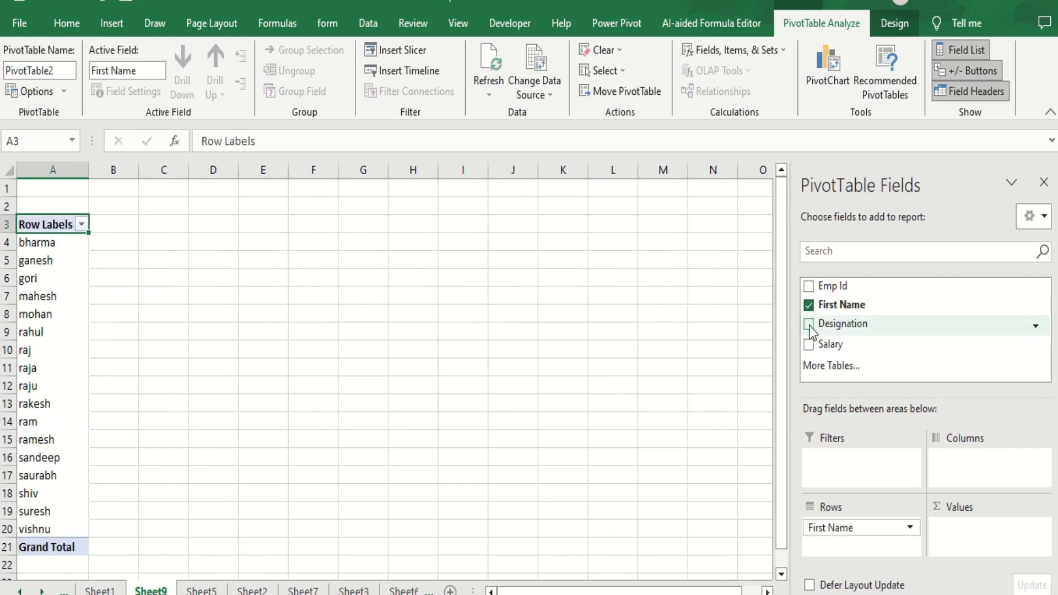
{"action": "left_click", "coordinate": [809, 324]}
{"action": "left_click", "coordinate": [808, 343]}
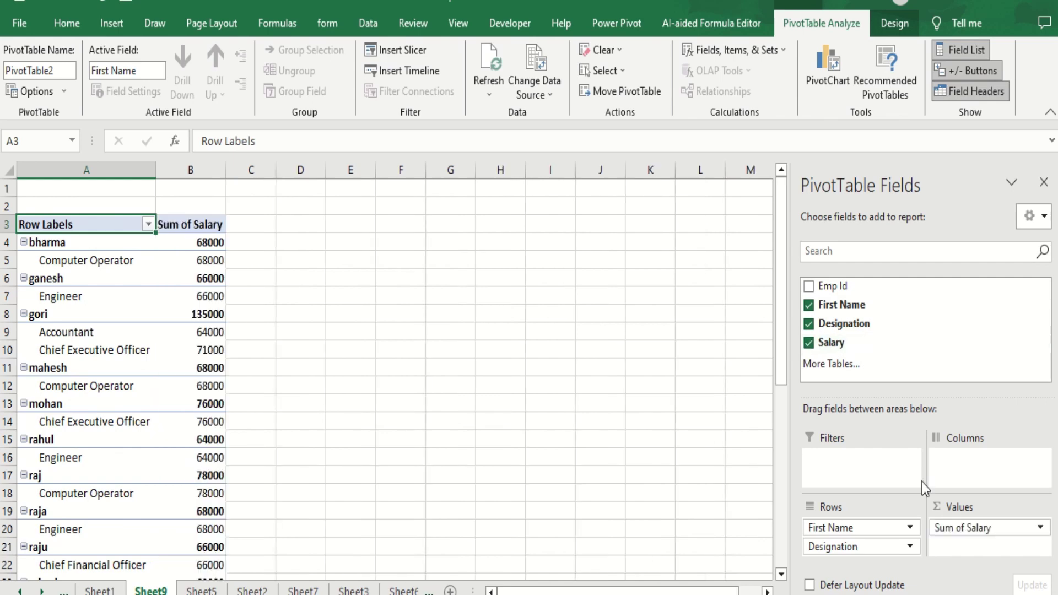
{"action": "left_click_drag", "start_coordinate": [847, 547], "coordinate": [979, 462]}
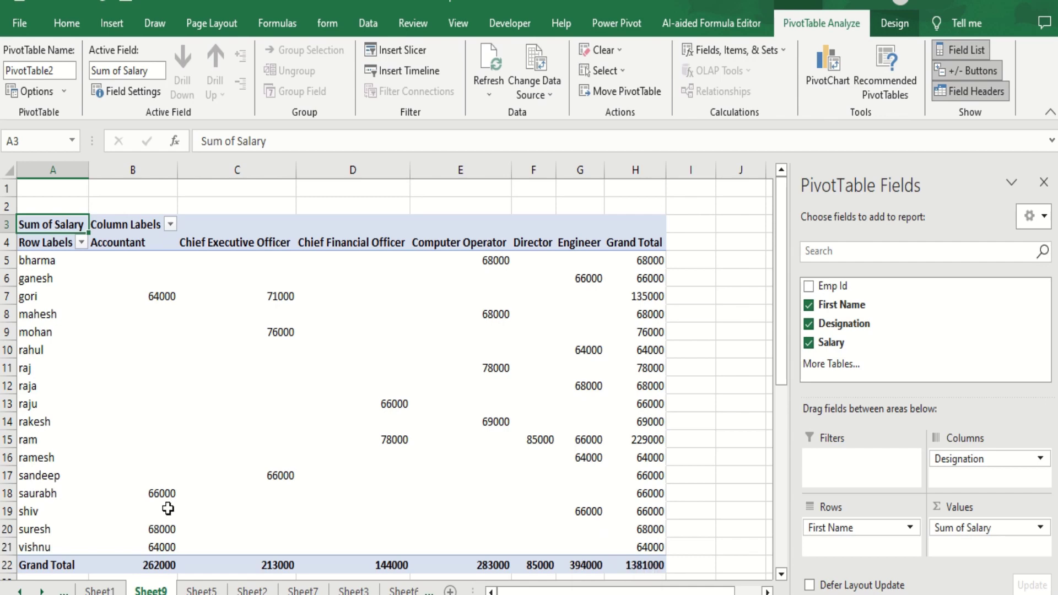
{"action": "left_click", "coordinate": [6, 440]}
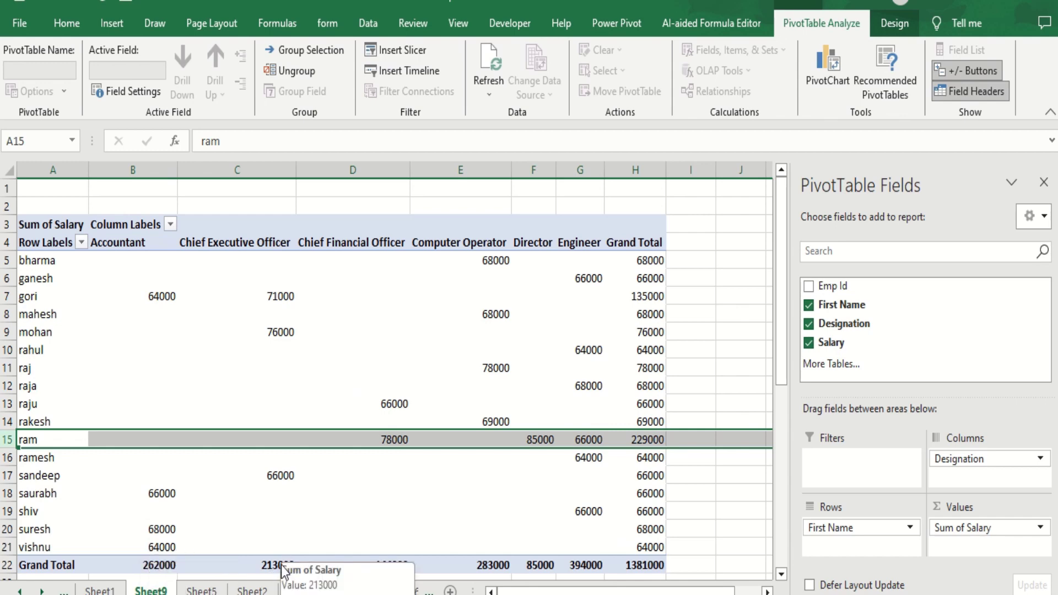
{"action": "left_click", "coordinate": [650, 570]}
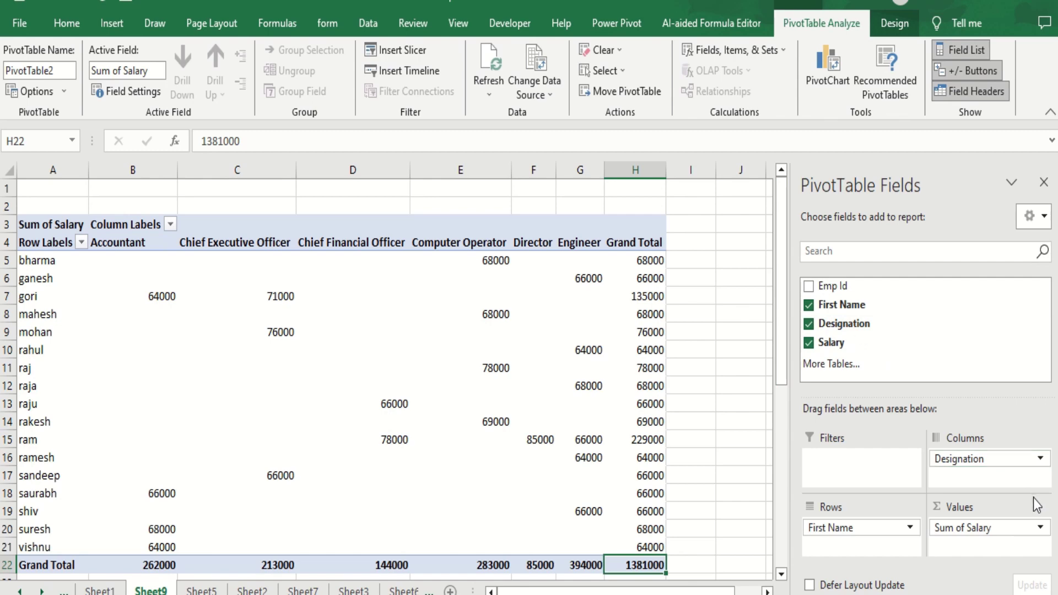
Change the Salary value field to summarize by Count instead of Sum.
{"action": "left_click", "coordinate": [1040, 529]}
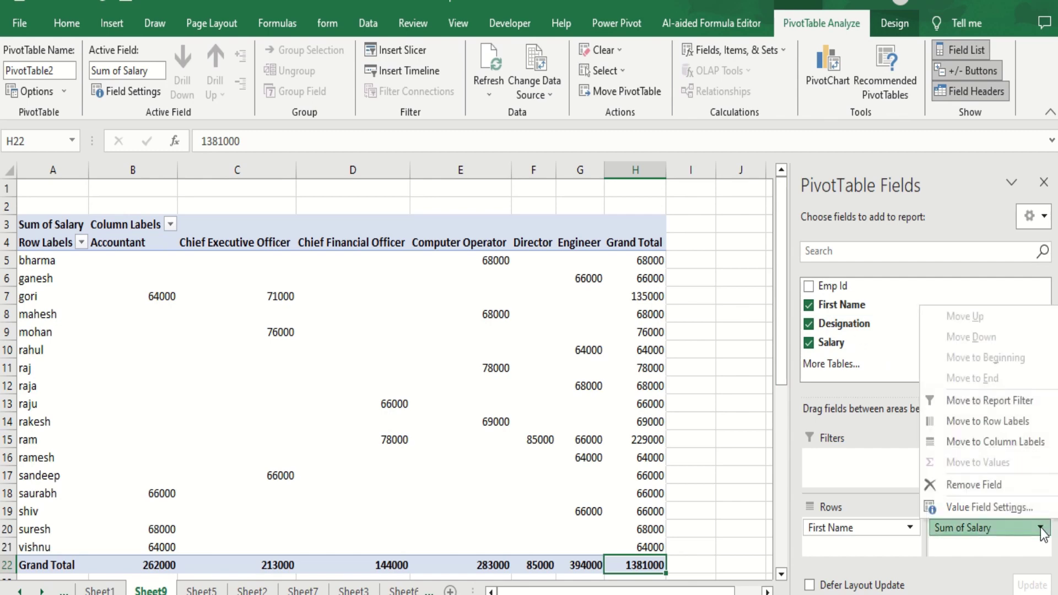
{"action": "left_click", "coordinate": [1007, 509]}
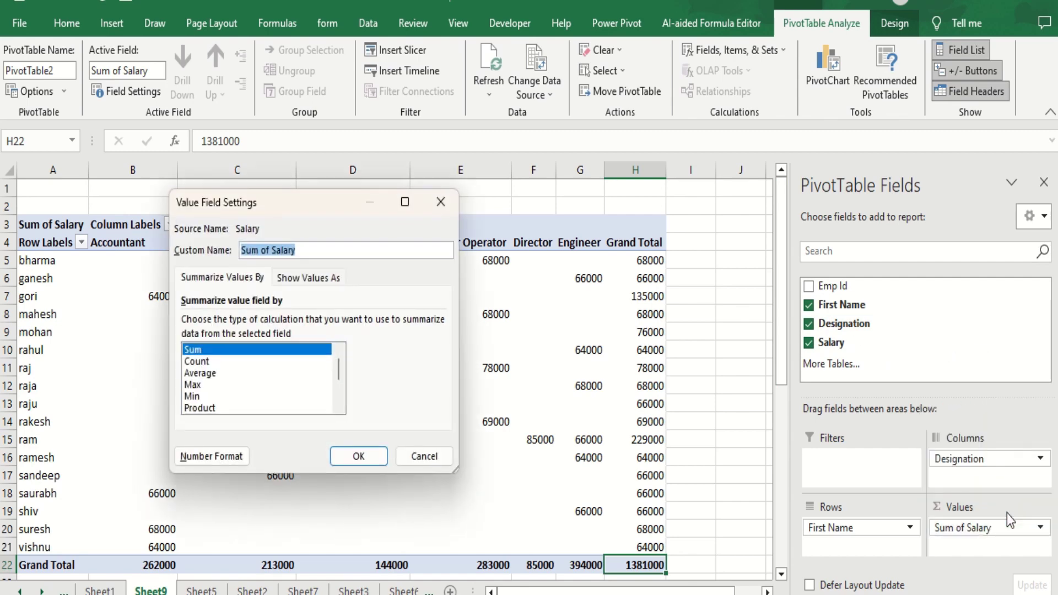
{"action": "left_click", "coordinate": [205, 361]}
{"action": "left_click", "coordinate": [360, 457]}
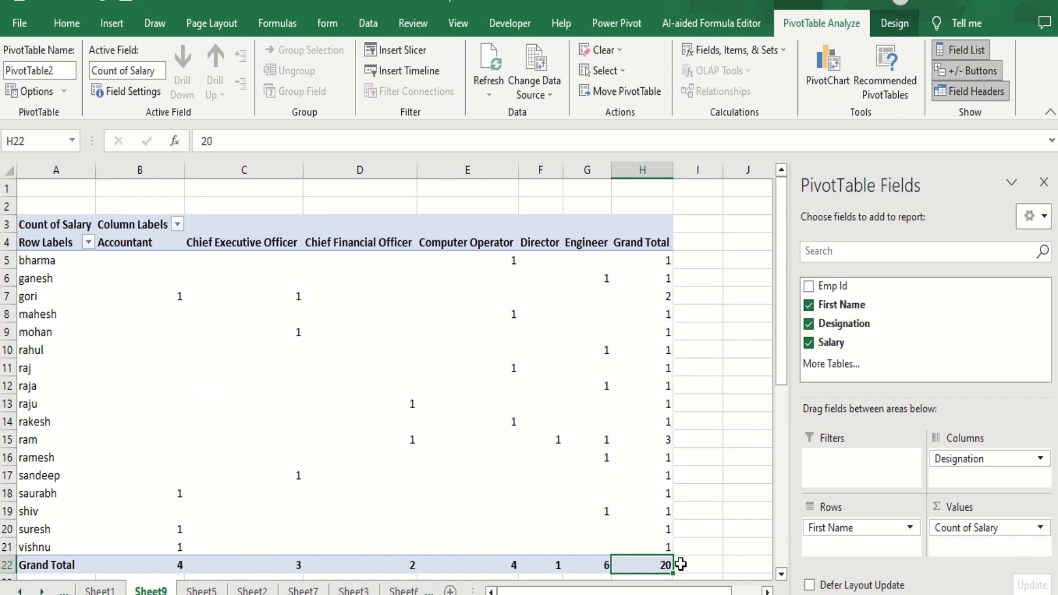
Switch the Salary value field back to Sum and hide the PivotTable Fields pane.
{"action": "left_click", "coordinate": [1039, 528]}
{"action": "left_click", "coordinate": [1039, 528]}
{"action": "left_click", "coordinate": [1039, 528]}
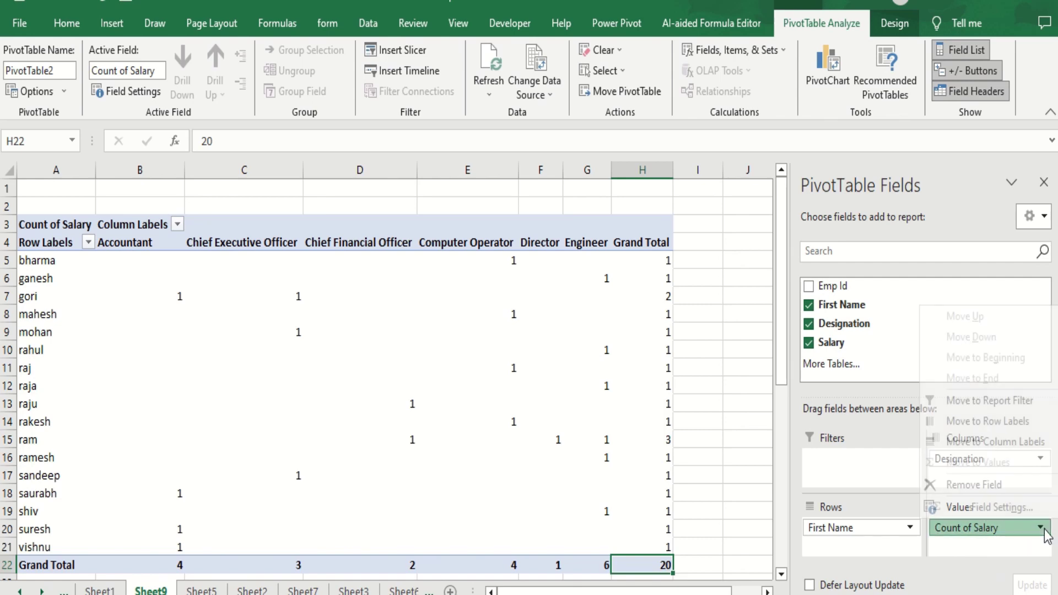
{"action": "left_click", "coordinate": [1013, 508]}
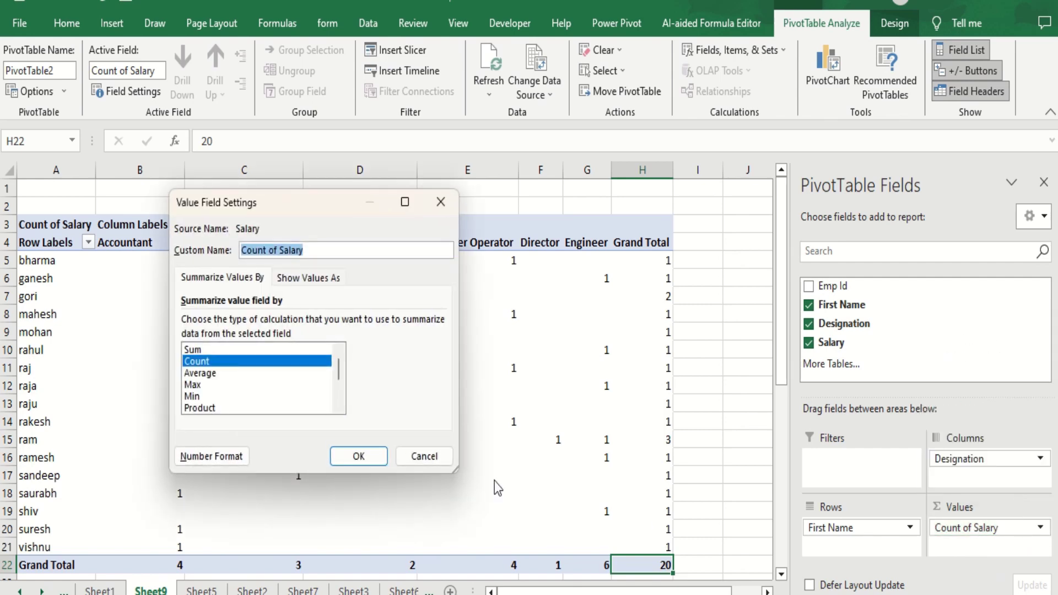
{"action": "mouse_move", "coordinate": [338, 370]}
{"action": "mouse_move", "coordinate": [338, 373]}
{"action": "left_mouse_down"}
{"action": "mouse_move", "coordinate": [340, 419]}
{"action": "mouse_move", "coordinate": [339, 356]}
{"action": "left_mouse_up"}
{"action": "left_click", "coordinate": [196, 350]}
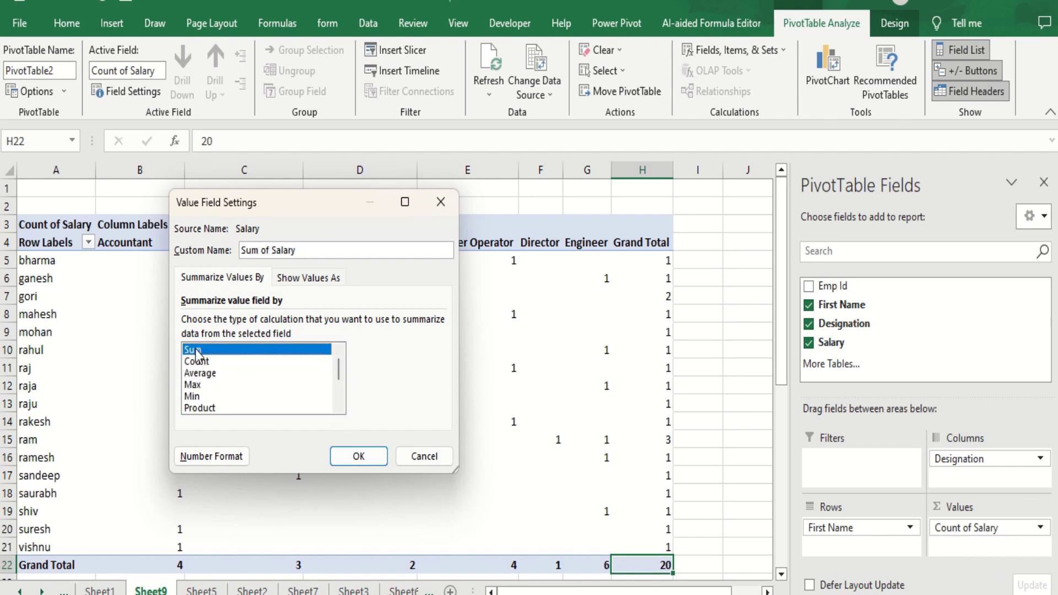
{"action": "left_click", "coordinate": [358, 460]}
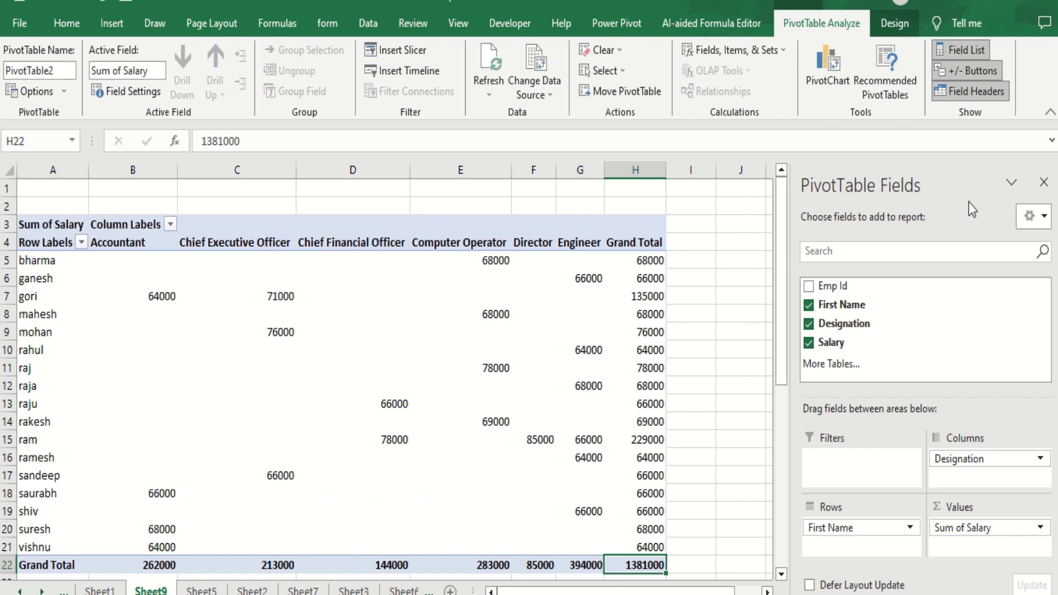
{"action": "left_click", "coordinate": [1043, 183]}
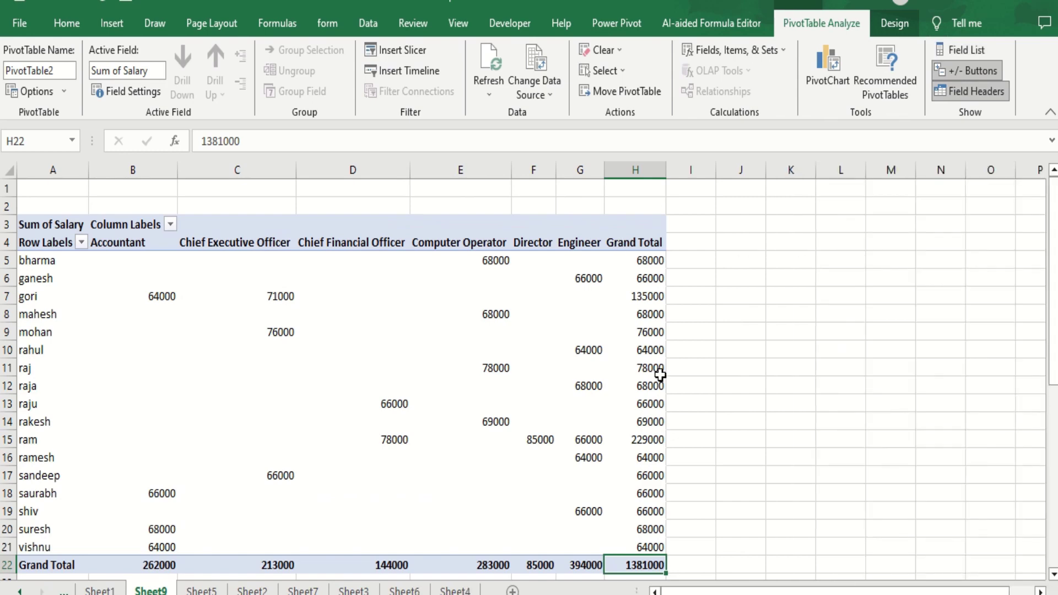
Return to Sheet5's employee salary table and select an empty cell beside it.
{"action": "left_click", "coordinate": [759, 388]}
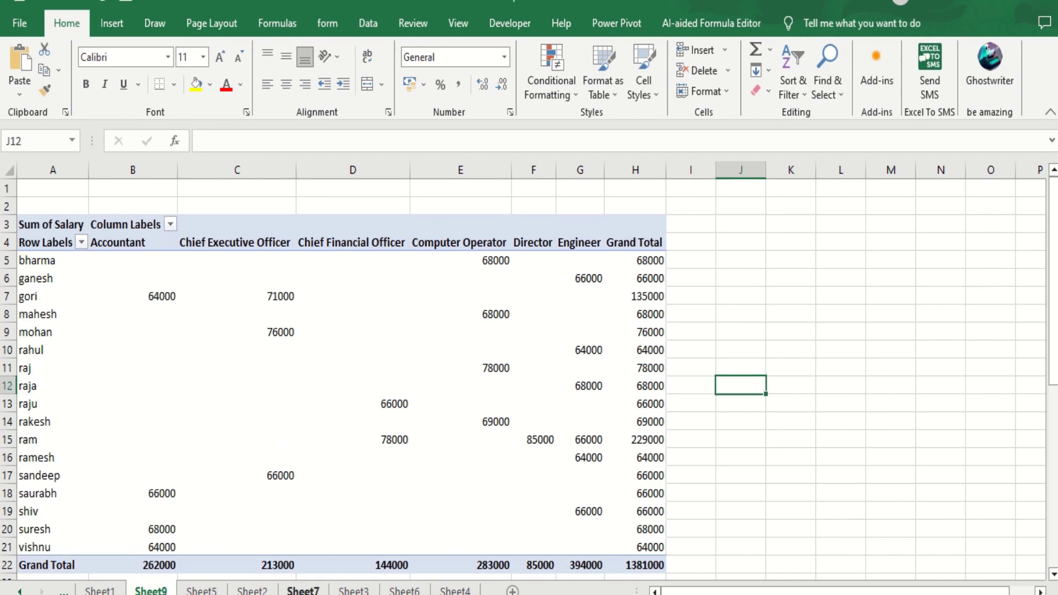
{"action": "left_click", "coordinate": [312, 591]}
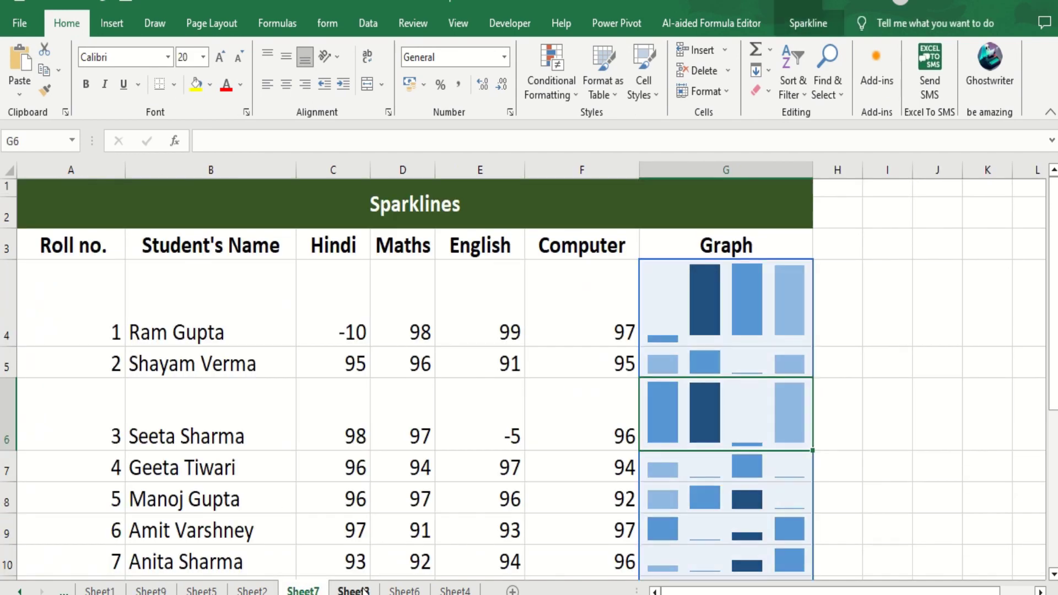
{"action": "left_click", "coordinate": [353, 590]}
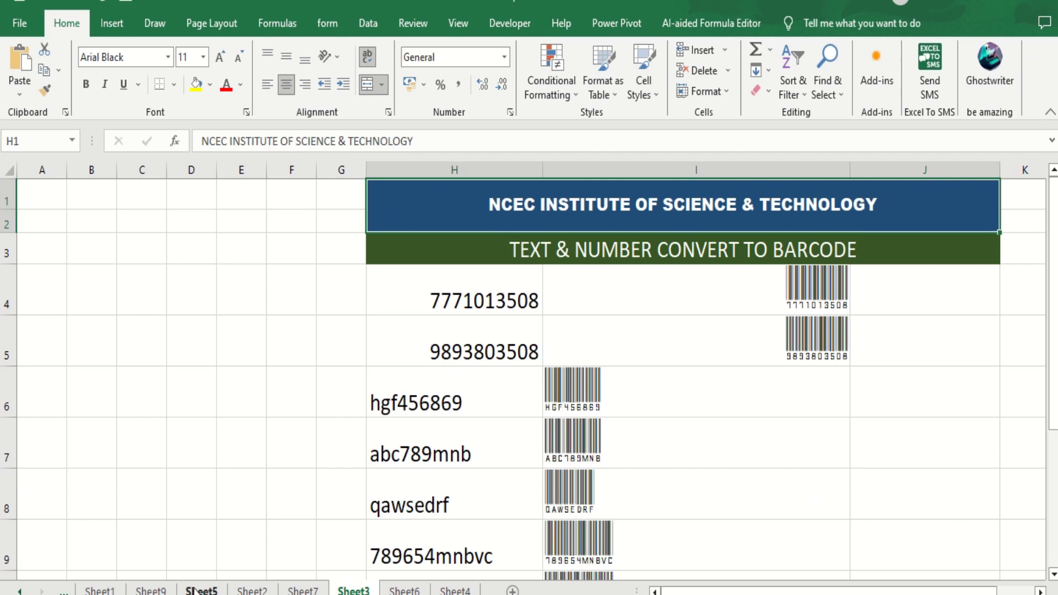
{"action": "left_click", "coordinate": [196, 590]}
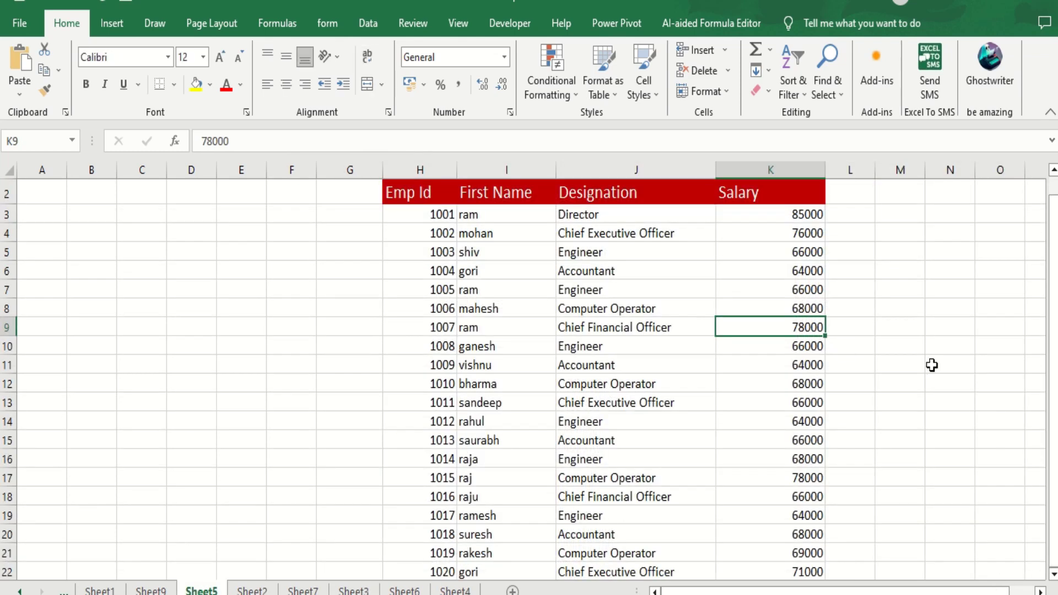
{"action": "left_click", "coordinate": [932, 363]}
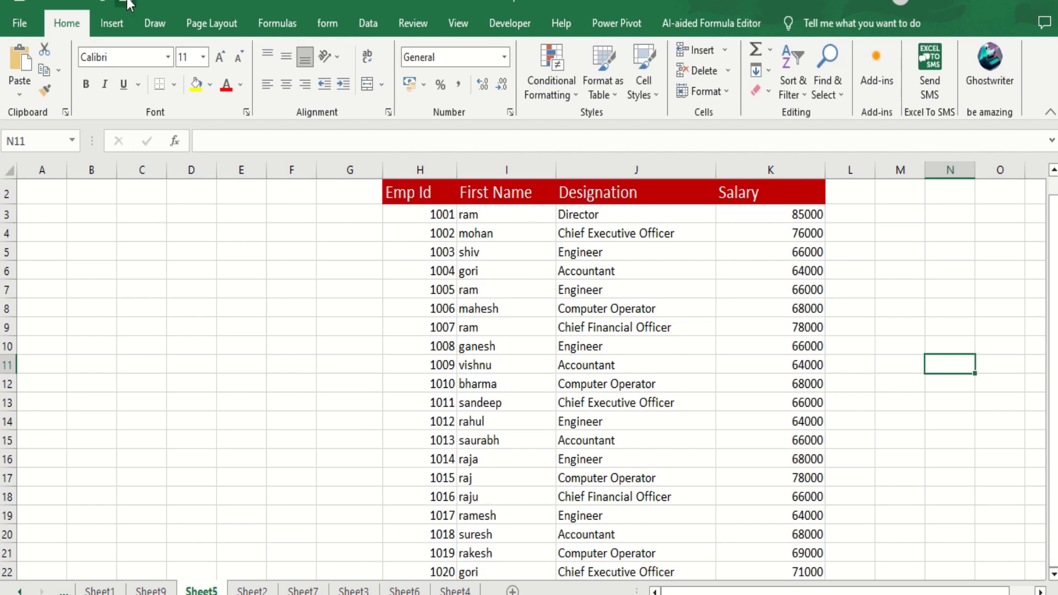
{"action": "left_click", "coordinate": [109, 25]}
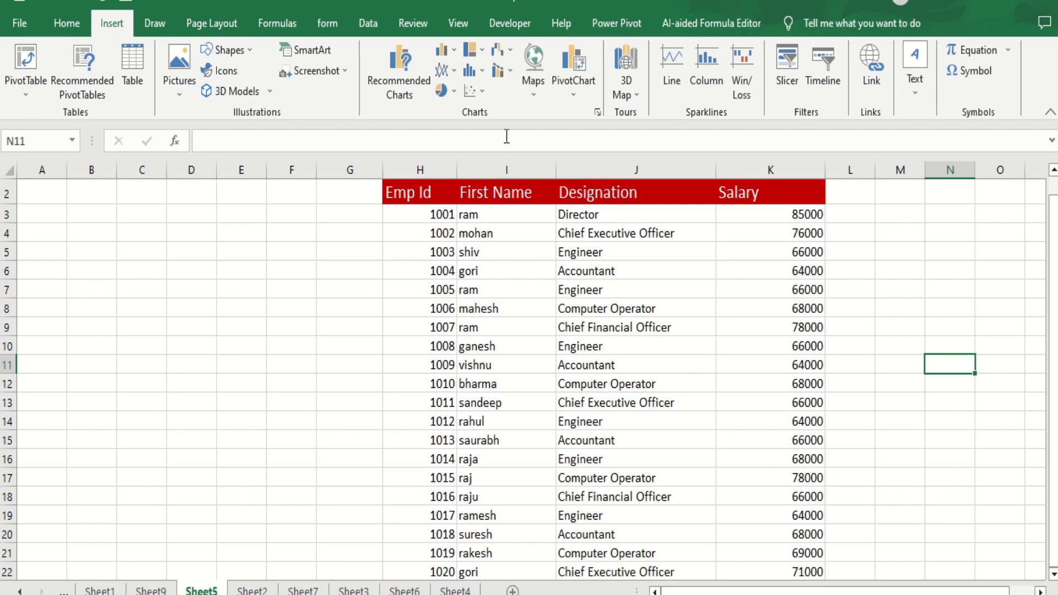
Create a PivotChart from Sheet5!$H$2:$K$22 on a new worksheet, Sheet10.
{"action": "left_click", "coordinate": [573, 80]}
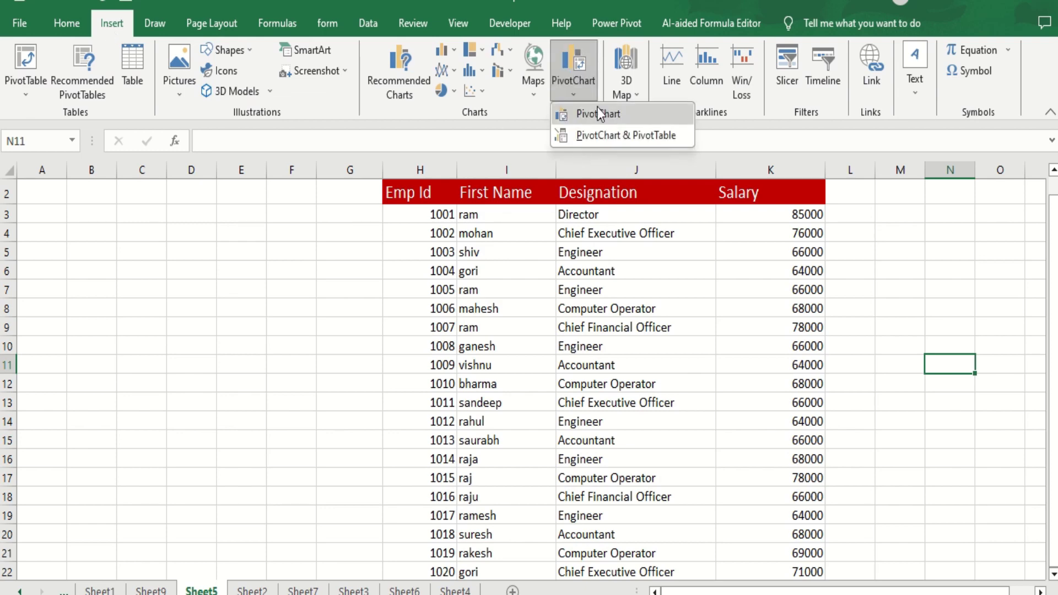
{"action": "left_click", "coordinate": [596, 111]}
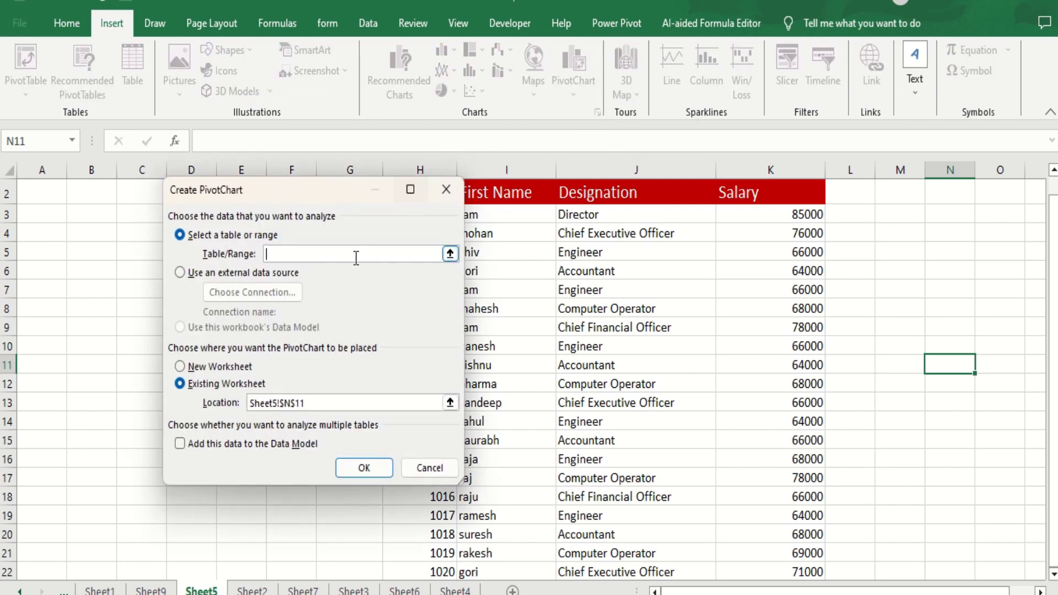
{"action": "left_click_drag", "start_coordinate": [317, 195], "coordinate": [133, 207]}
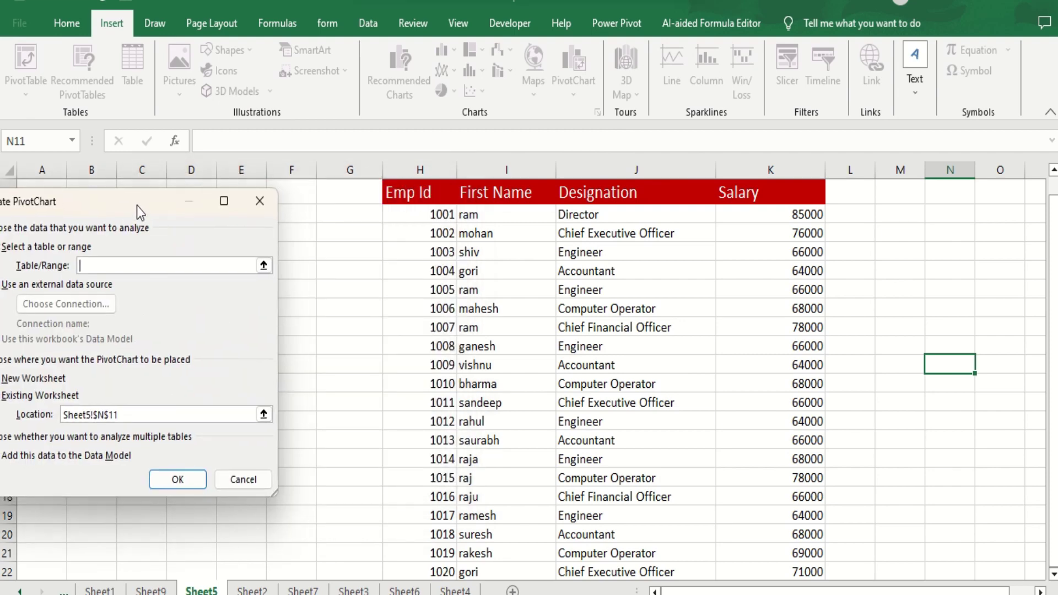
{"action": "left_click_drag", "start_coordinate": [408, 192], "coordinate": [826, 573]}
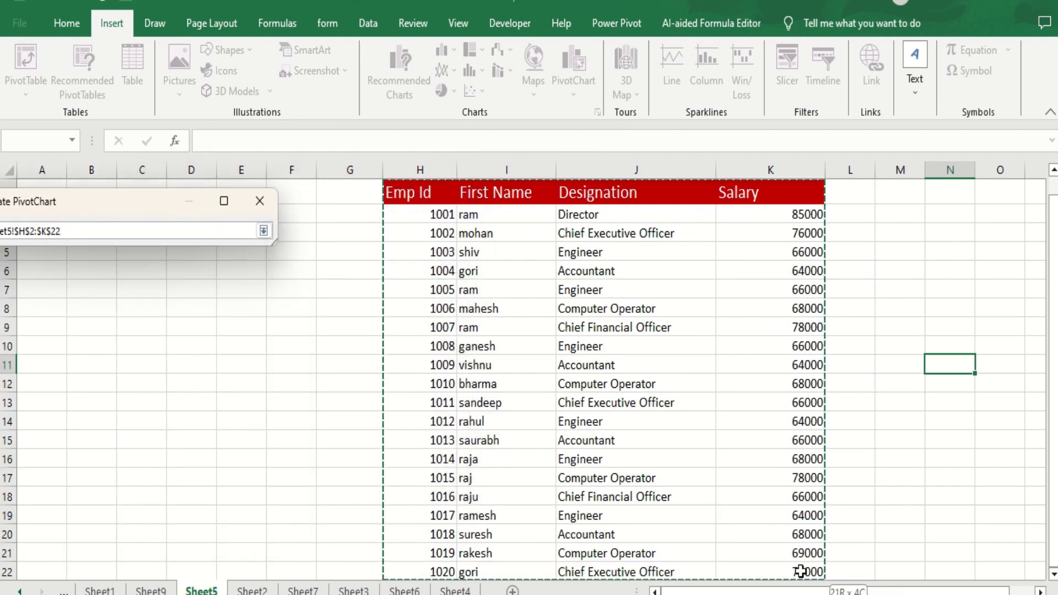
{"action": "left_click_drag", "start_coordinate": [827, 573], "coordinate": [804, 572]}
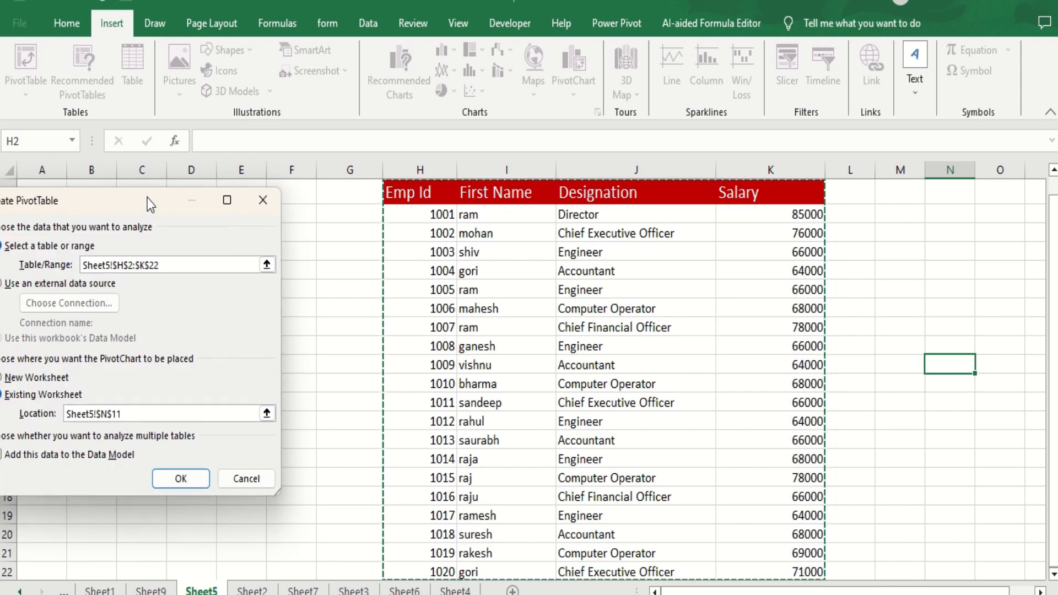
{"action": "left_click_drag", "start_coordinate": [147, 197], "coordinate": [262, 192]}
{"action": "left_click", "coordinate": [127, 377]}
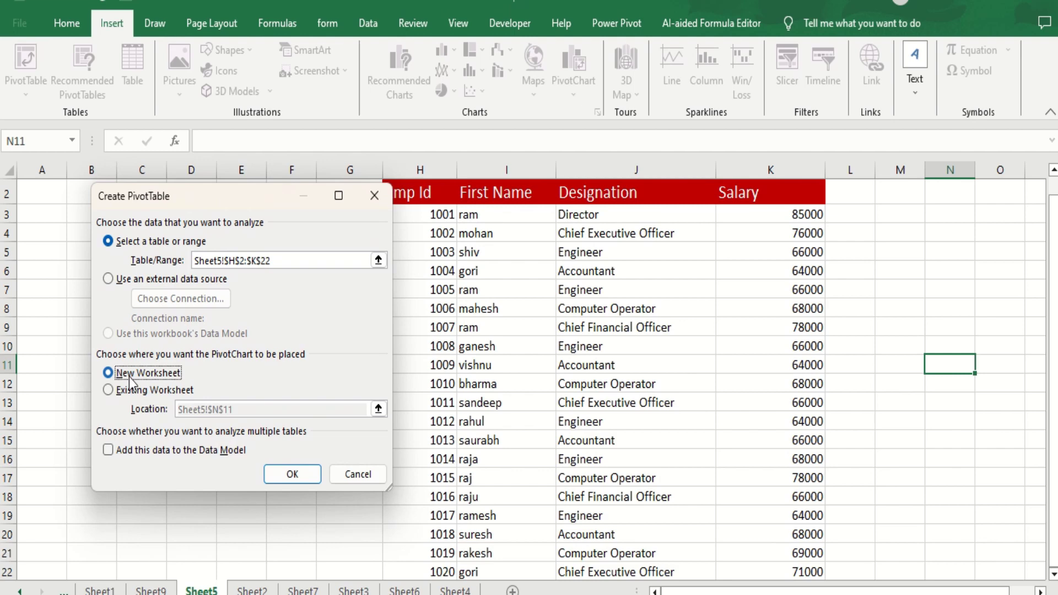
{"action": "left_click", "coordinate": [296, 477]}
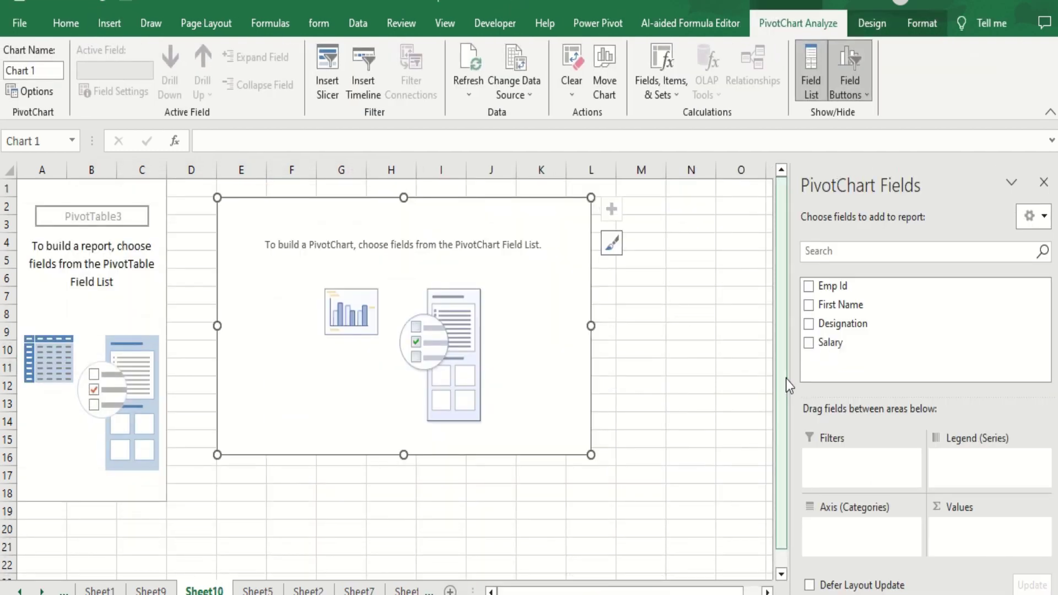
Chart Sum of Salary by First Name, with Designation as the legend series.
{"action": "left_click", "coordinate": [808, 305]}
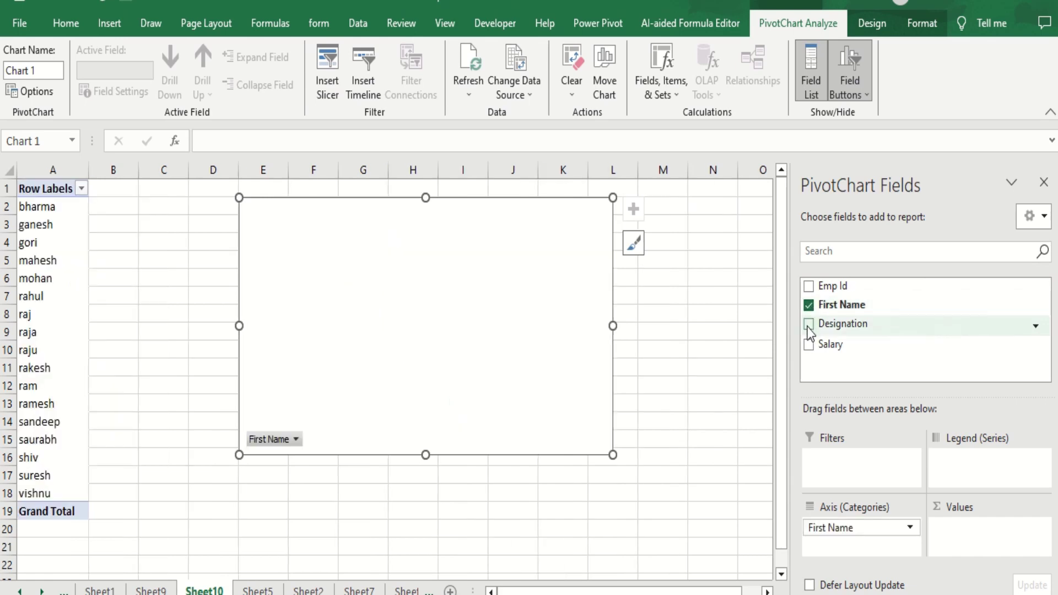
{"action": "left_click", "coordinate": [809, 324]}
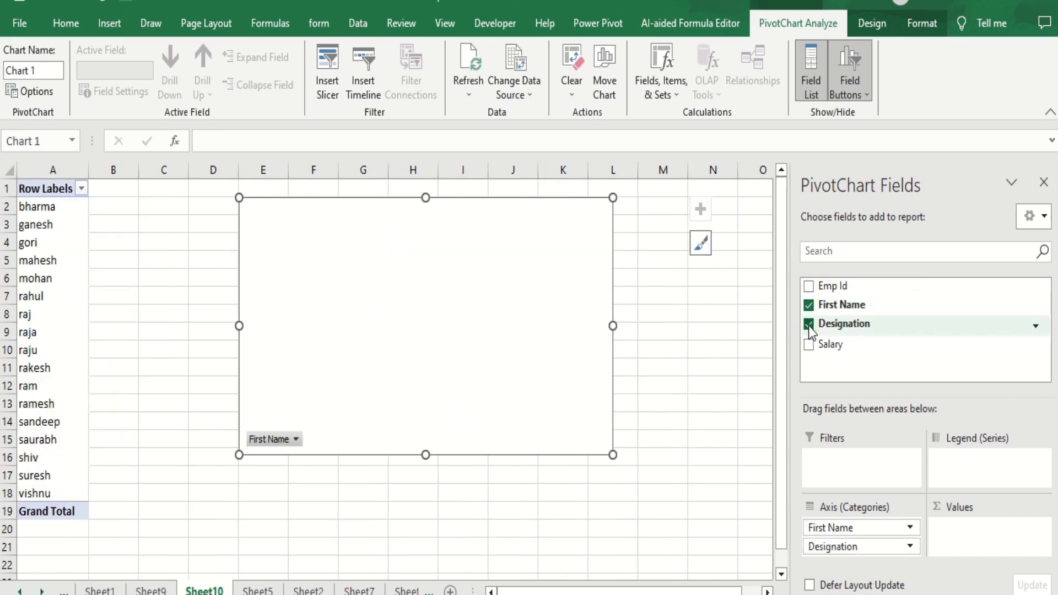
{"action": "left_click", "coordinate": [808, 343]}
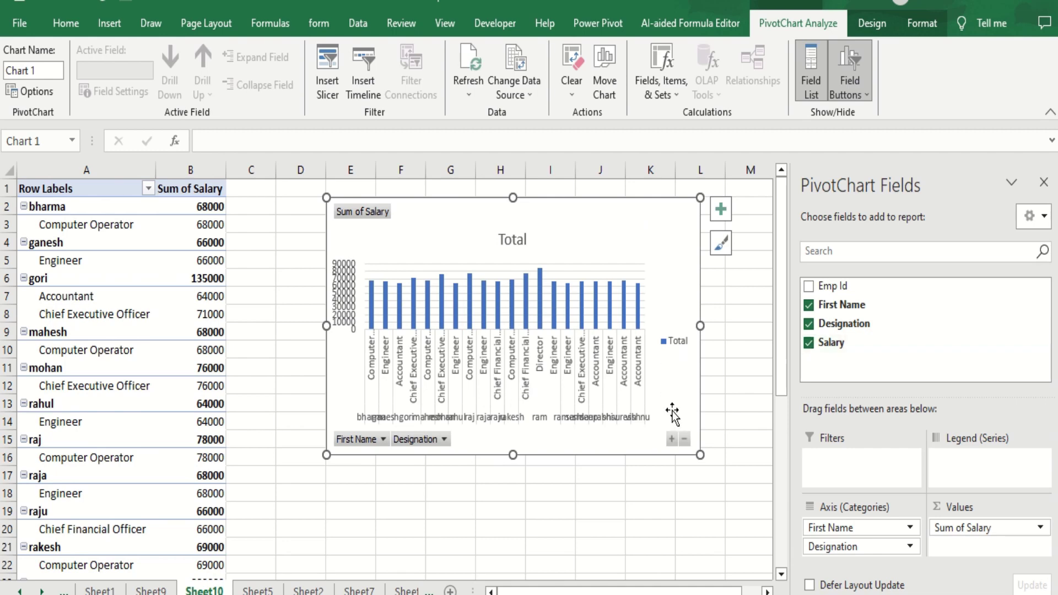
{"action": "left_click_drag", "start_coordinate": [863, 544], "coordinate": [995, 466]}
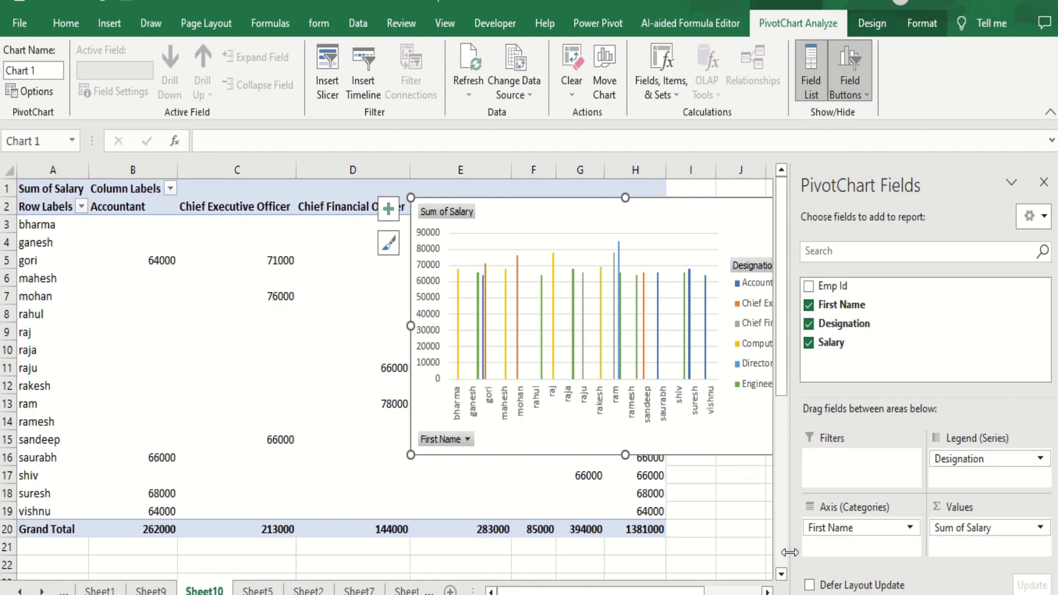
Drag the PivotChart to the right so it no longer covers the table.
{"action": "left_click", "coordinate": [767, 591]}
{"action": "left_click", "coordinate": [767, 590]}
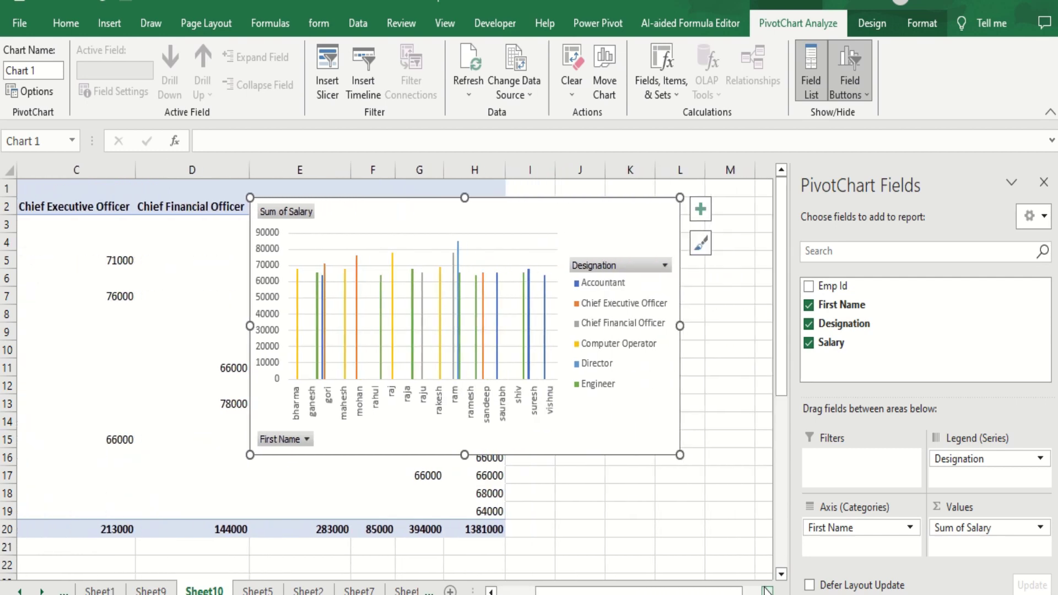
{"action": "left_click", "coordinate": [767, 590]}
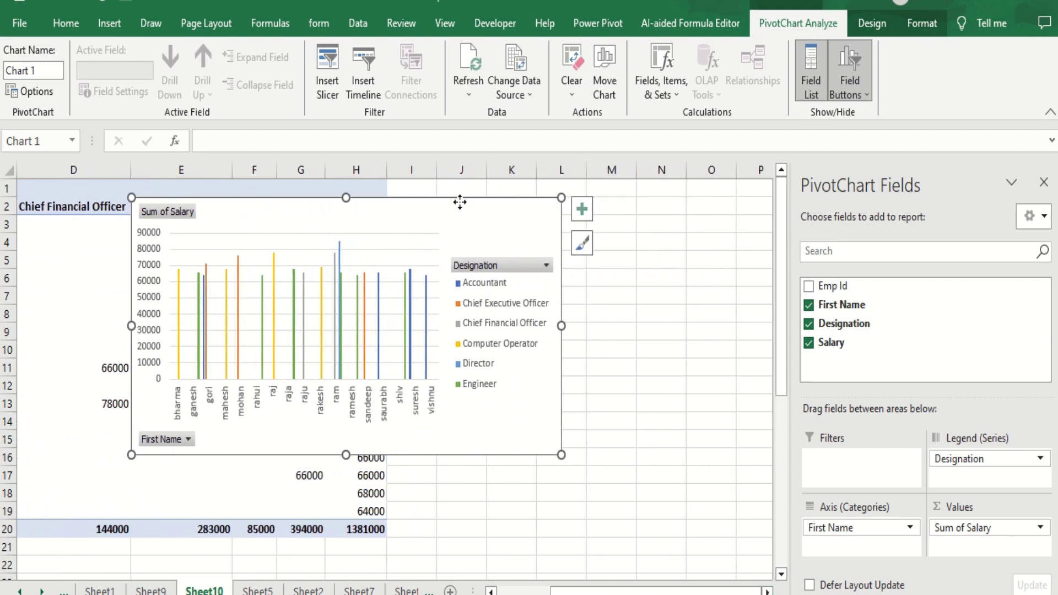
{"action": "left_click_drag", "start_coordinate": [460, 203], "coordinate": [672, 213]}
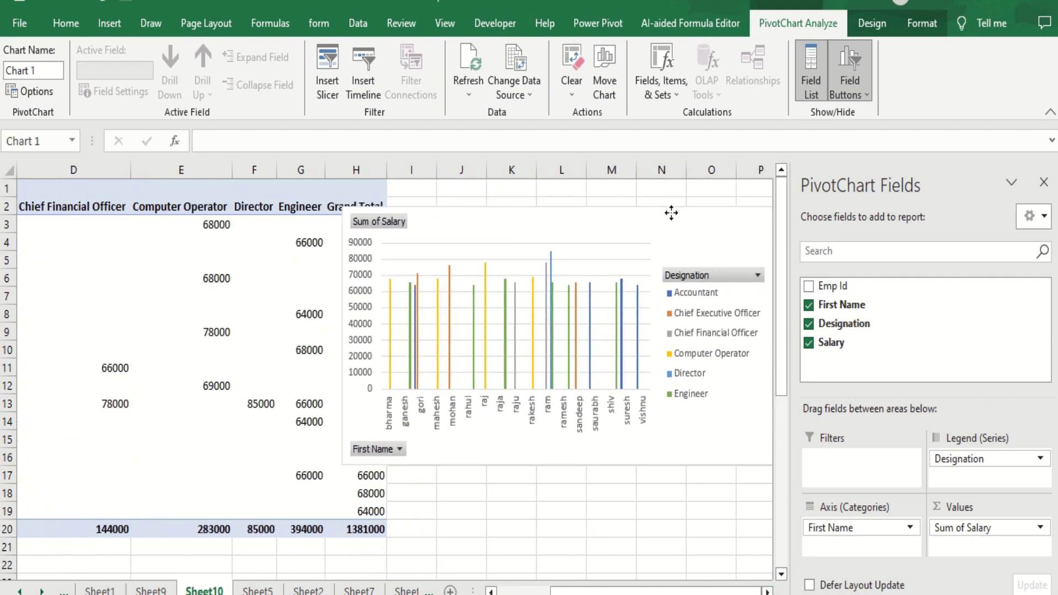